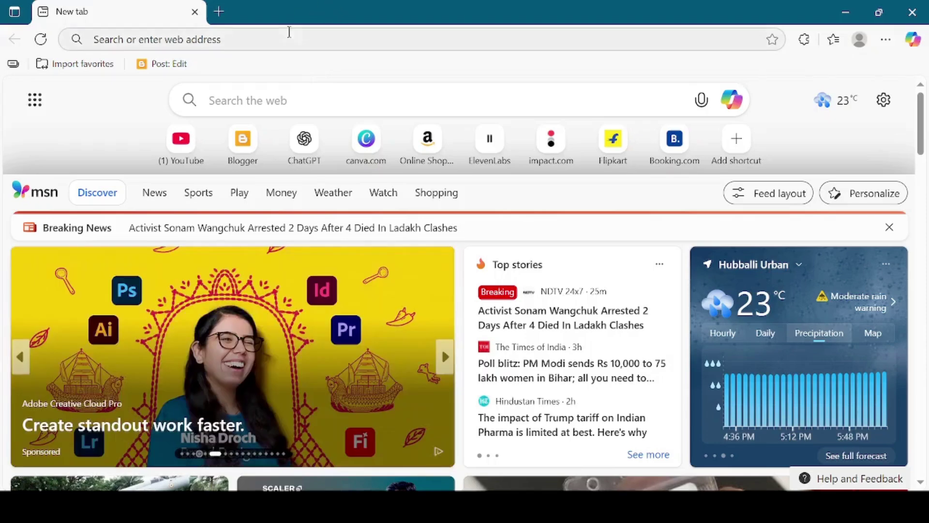
# Step: On chatgpt.com, request floating-island fantasy and neon cyberpunk city image prompts, then open a new tab
pyautogui.click(289, 32)
pyautogui.write('g')
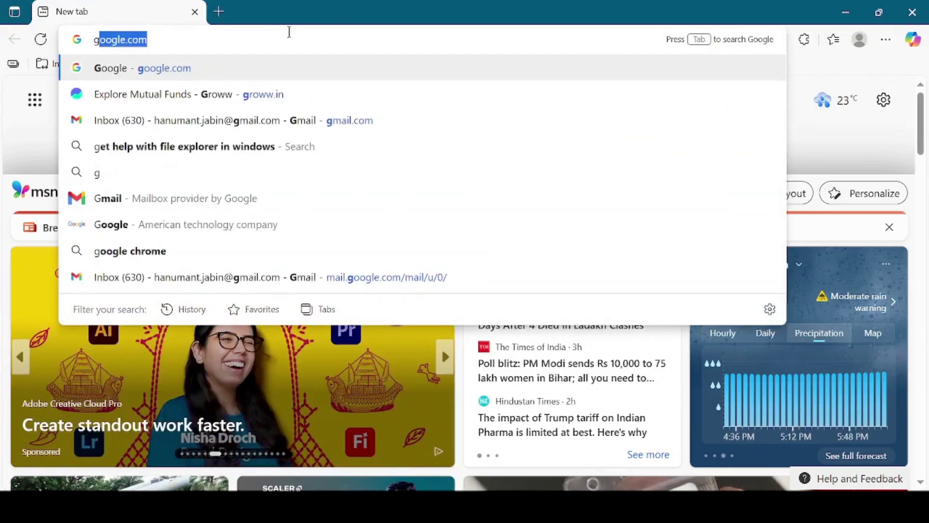
pyautogui.press('BackSpace')
pyautogui.press('BackSpace')
pyautogui.write('chat.openai')
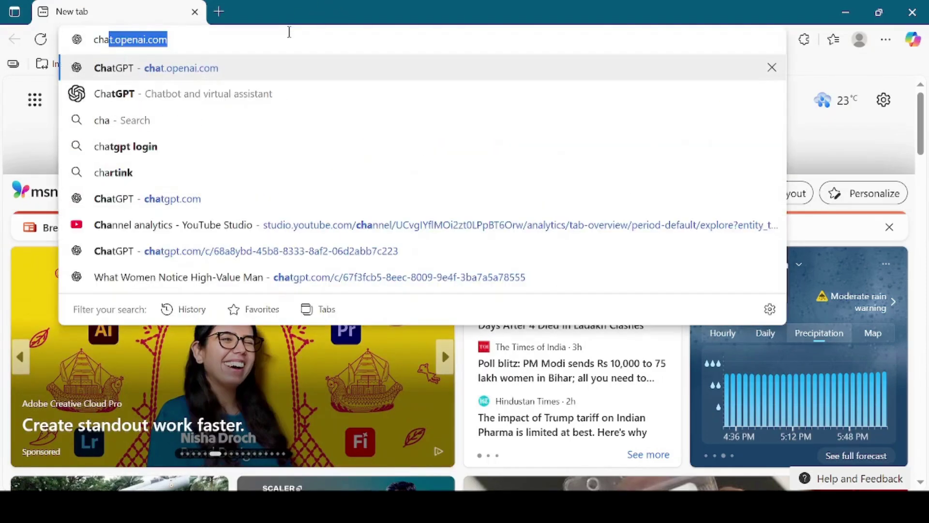
pyautogui.press('Return')
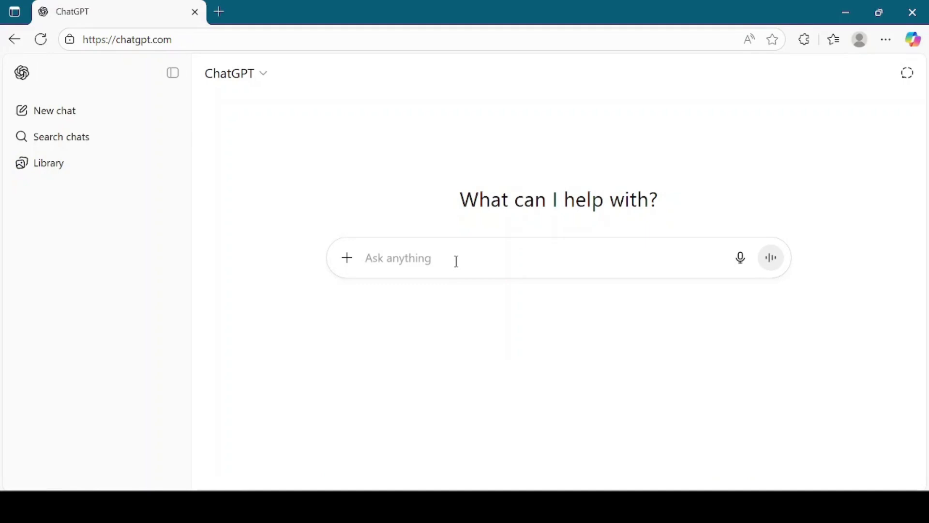
pyautogui.write('give me the 2 prompts to generate different images')
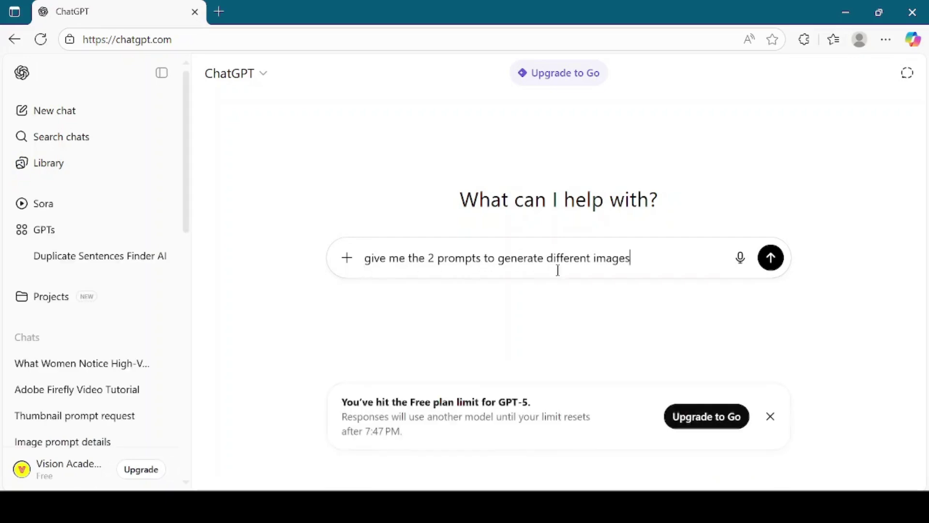
pyautogui.click(771, 258)
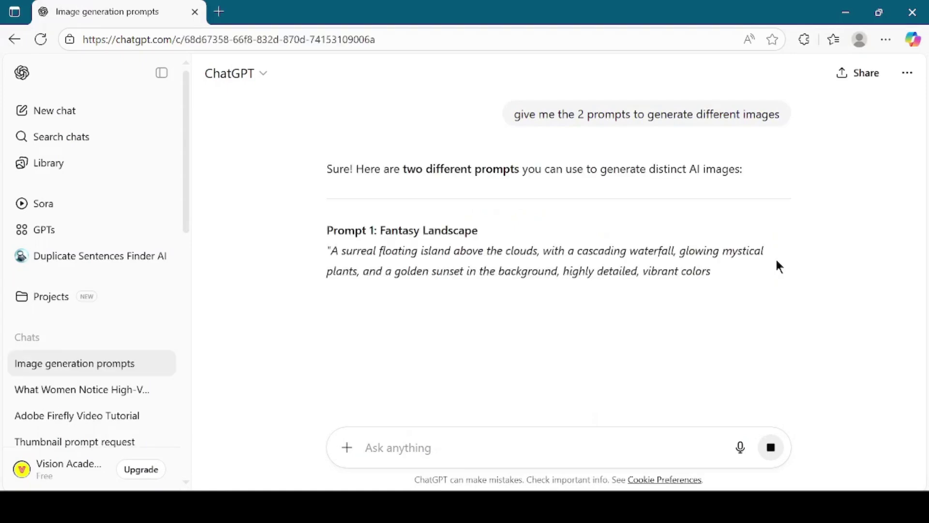
pyautogui.scroll(-2, 775, 267)
pyautogui.scroll(2, 776, 258)
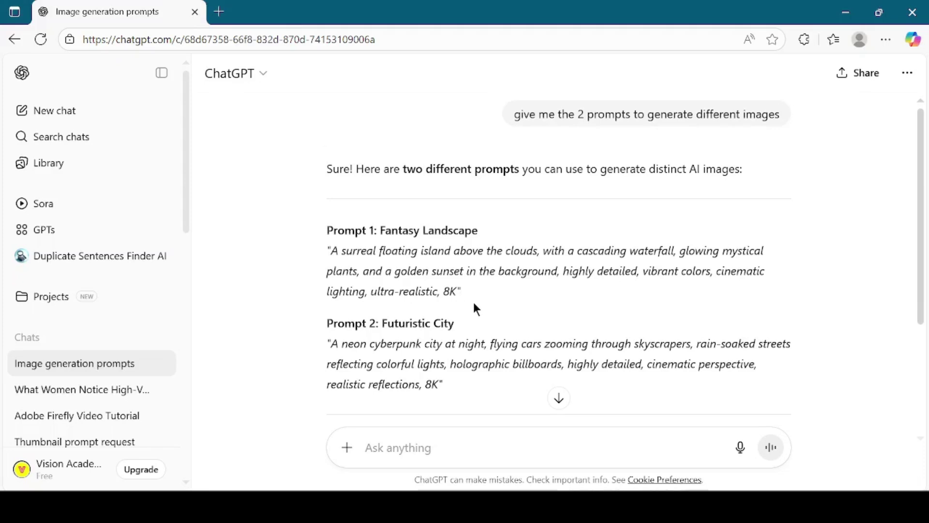
pyautogui.click(220, 13)
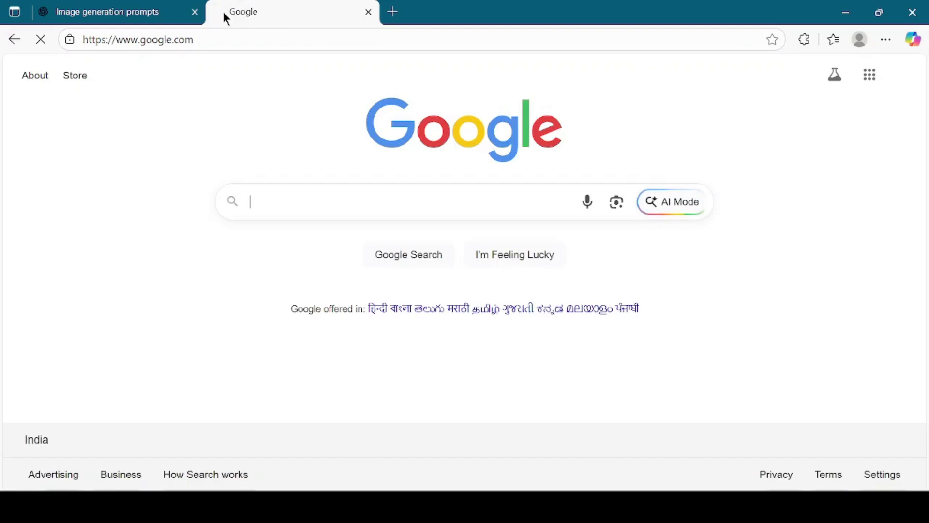
pyautogui.write('imagine')
# Step: Search 'imagineart ai', sign in with the Vision Academy Google account, and open Image Studio
pyautogui.press('Down')
pyautogui.press('Return')
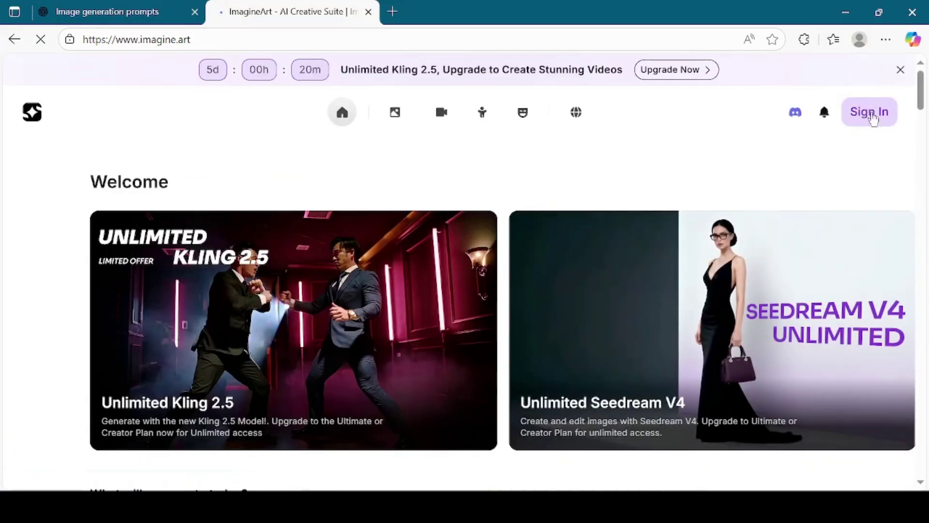
pyautogui.click(864, 115)
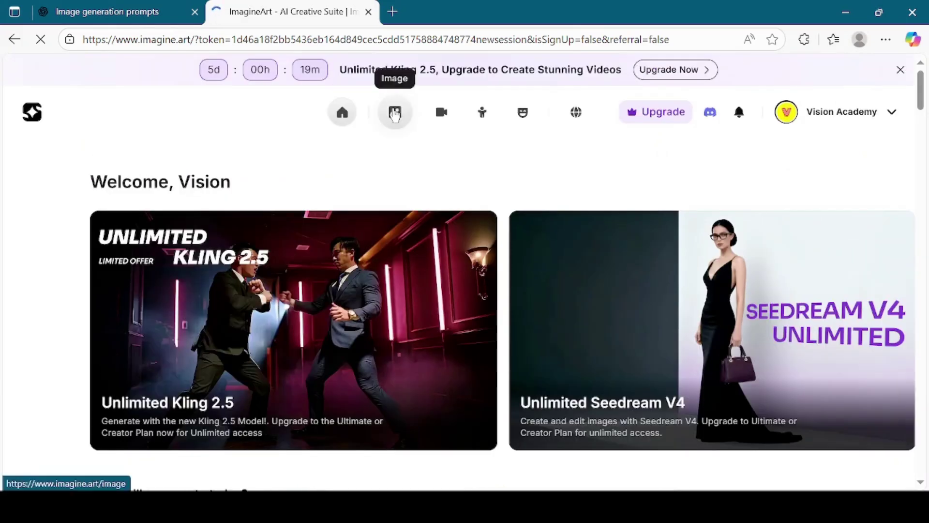
pyautogui.click(396, 115)
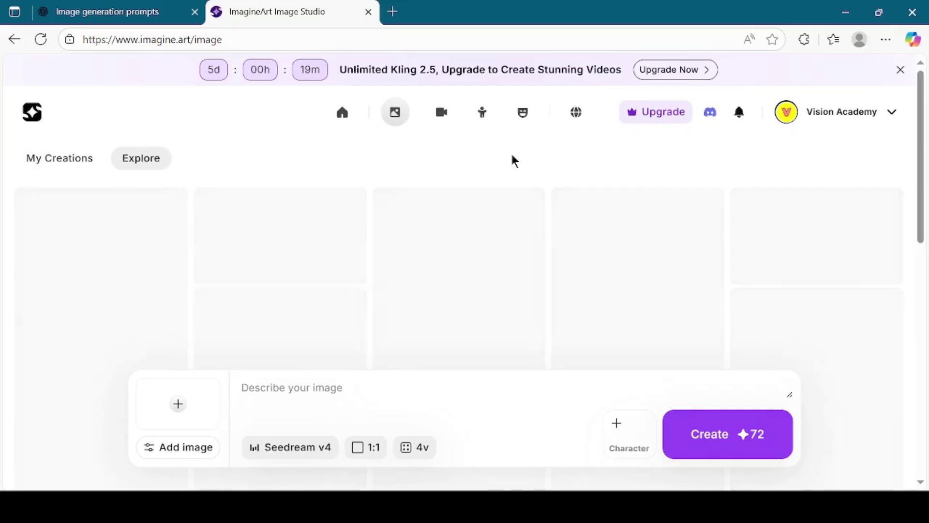
# Step: Paste ChatGPT's Prompt 1 into ImagineArt's image description and check the Seedream v4 model
pyautogui.click(151, 8)
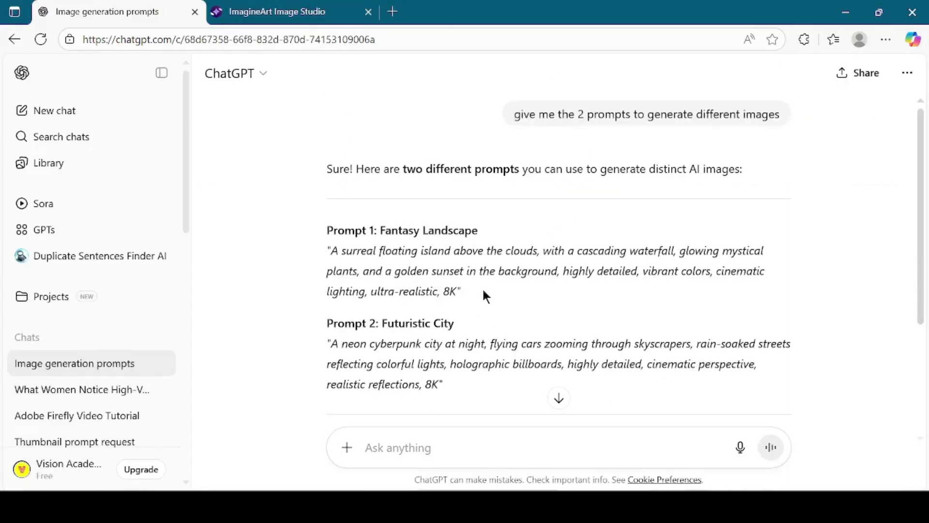
pyautogui.moveTo(474, 287); pyautogui.dragTo(324, 253)
pyautogui.hotkey('ctrl', 'c')
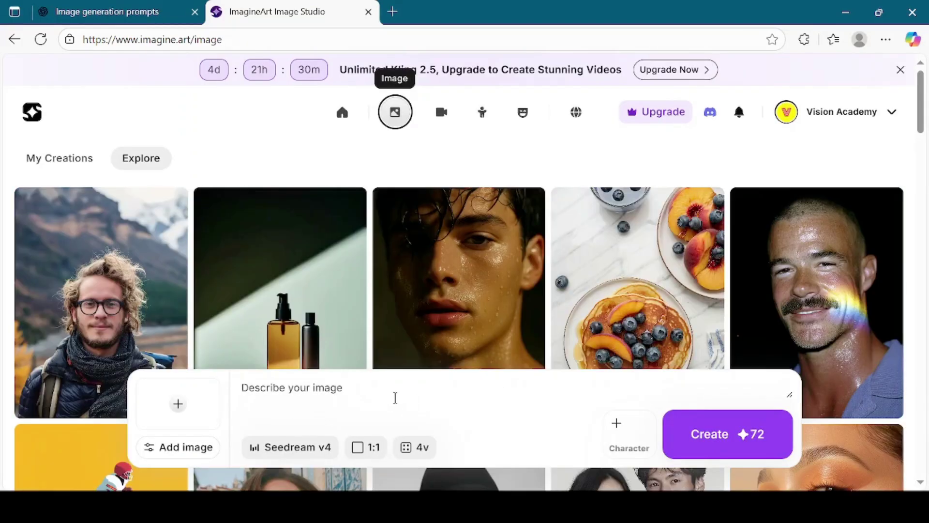
pyautogui.hotkey('ctrl', 'v')
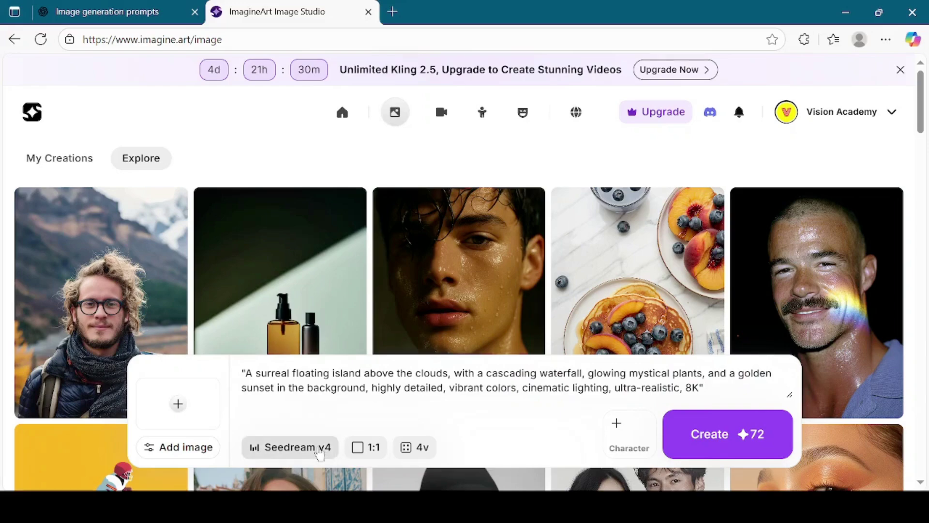
pyautogui.click(319, 454)
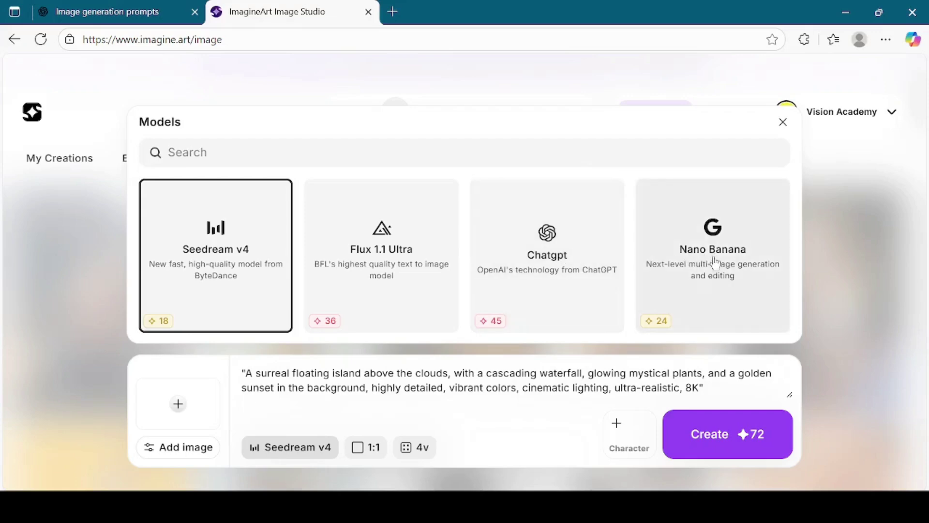
# Step: Set the image aspect ratio to 16:9
pyautogui.click(232, 270)
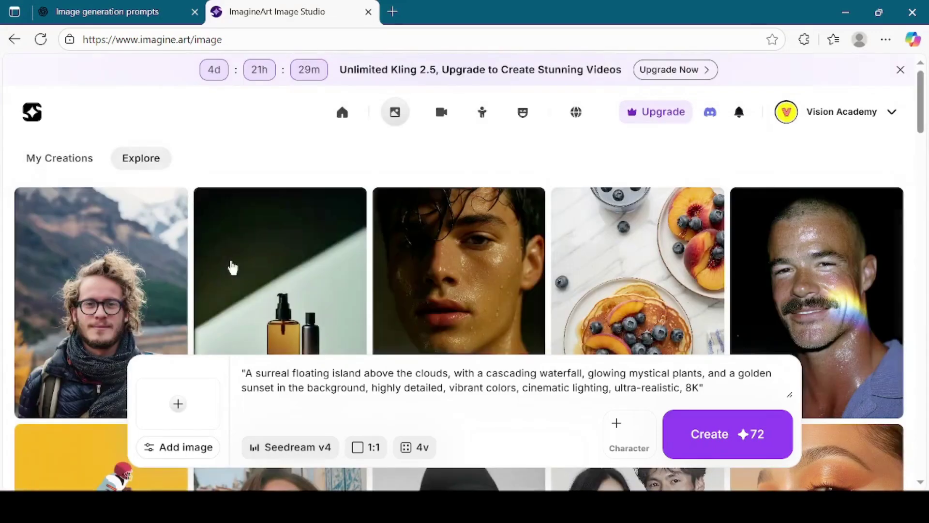
pyautogui.click(375, 448)
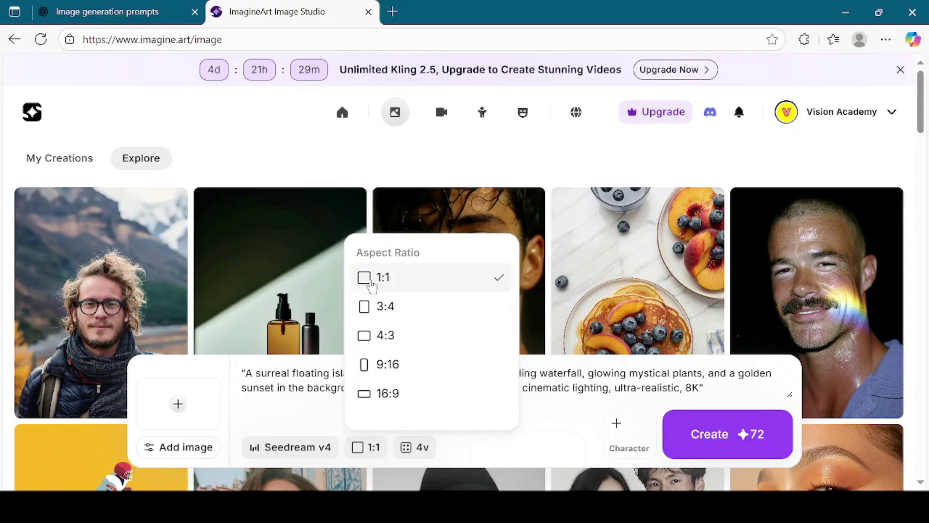
pyautogui.click(398, 394)
pyautogui.click(366, 277)
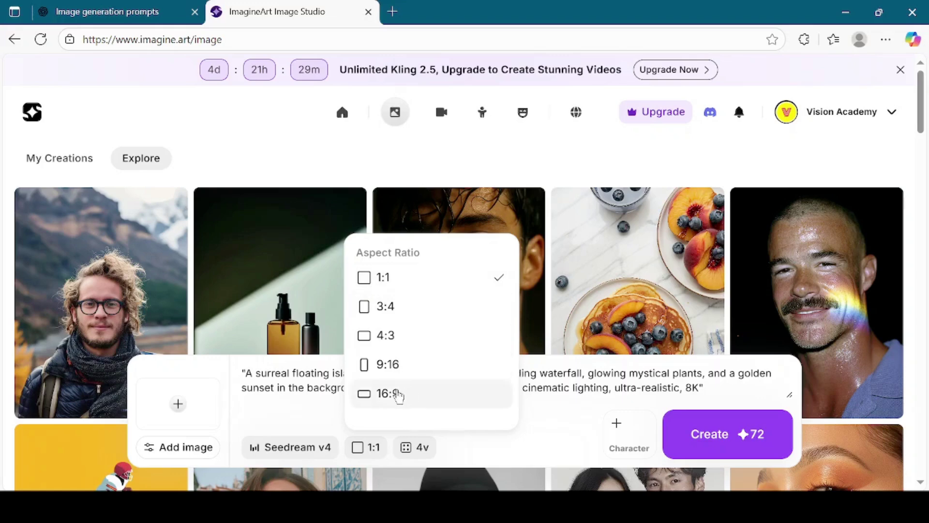
pyautogui.click(398, 394)
pyautogui.click(365, 277)
pyautogui.click(398, 394)
pyautogui.click(365, 277)
pyautogui.click(398, 394)
pyautogui.click(366, 277)
pyautogui.click(398, 395)
pyautogui.click(365, 277)
pyautogui.click(398, 394)
pyautogui.click(398, 396)
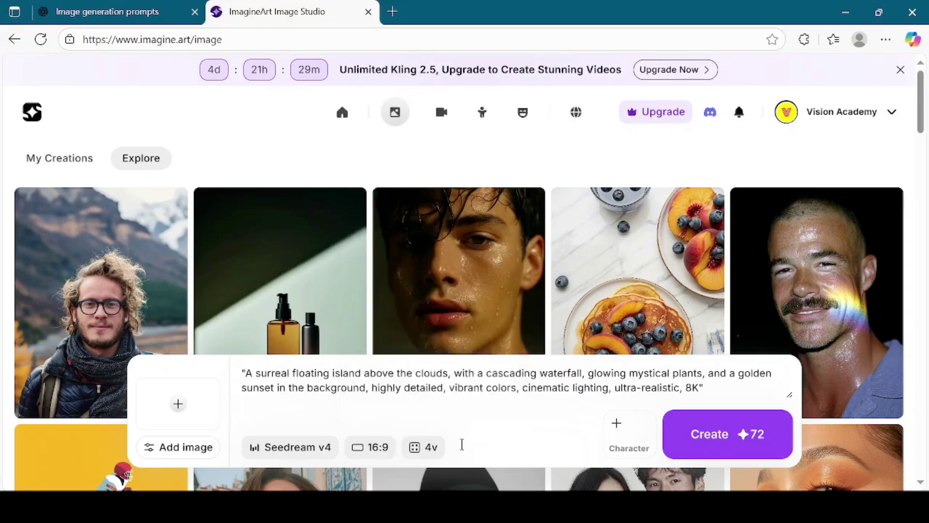
# Step: Set Variations to one image and close the Character panel without picking a character
pyautogui.click(429, 448)
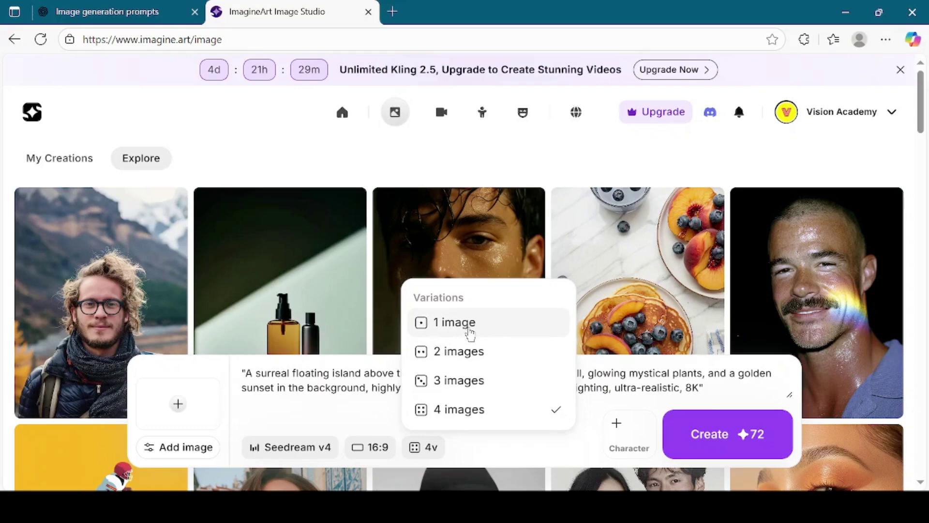
pyautogui.click(470, 334)
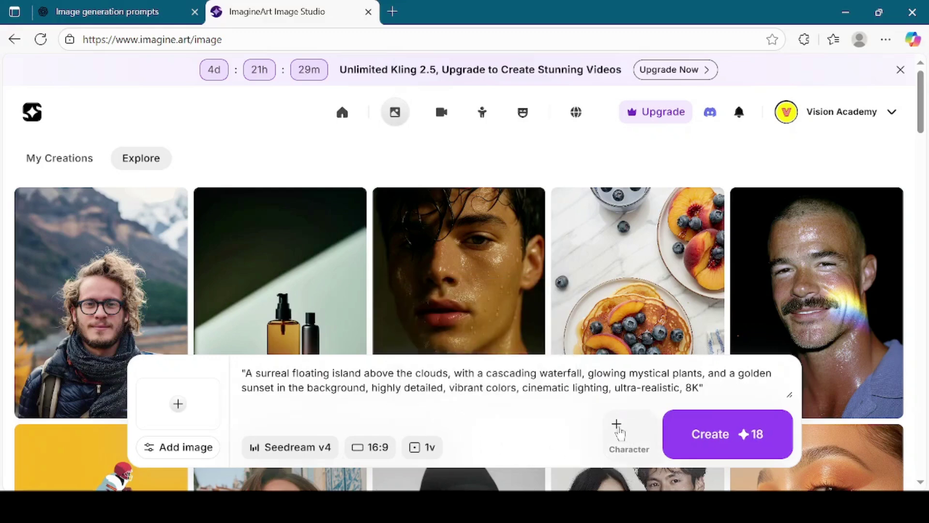
pyautogui.click(619, 432)
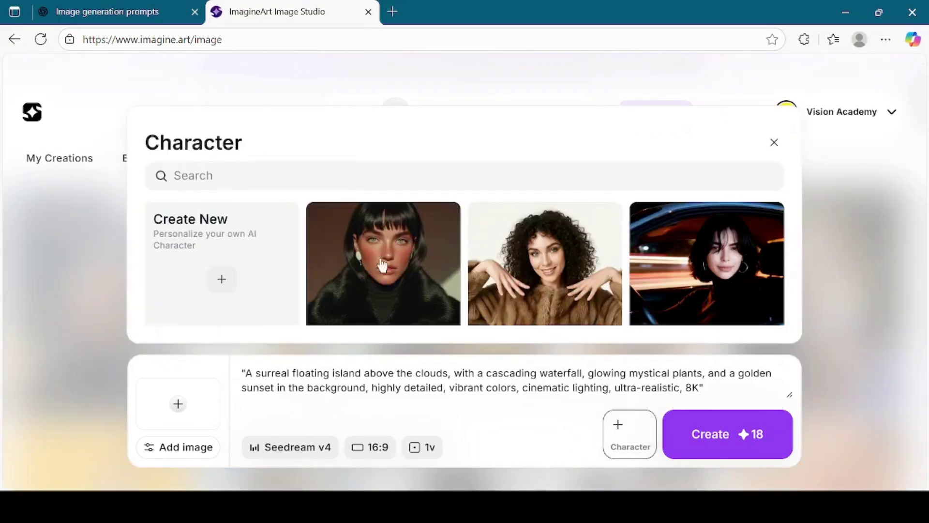
pyautogui.click(634, 434)
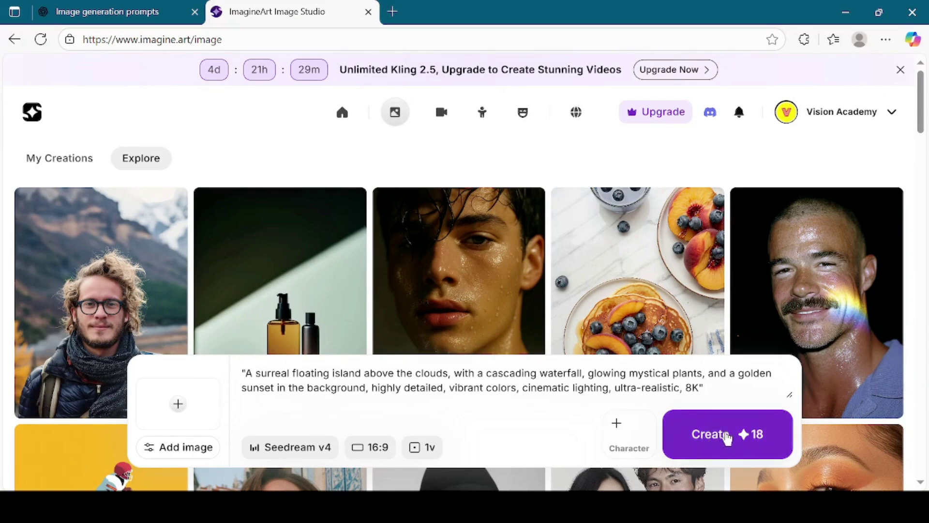
# Step: Create the floating-island image, download it as a JPG, and close the viewer
pyautogui.click(726, 435)
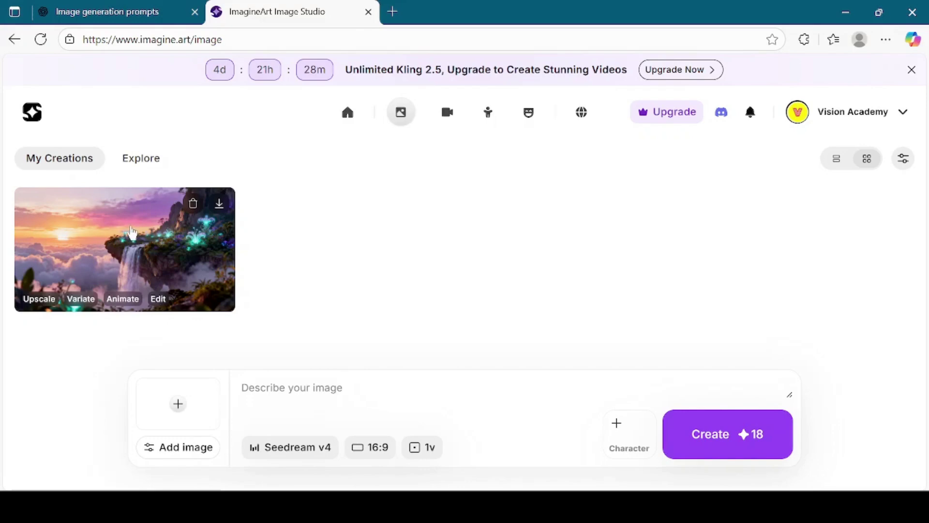
pyautogui.click(130, 234)
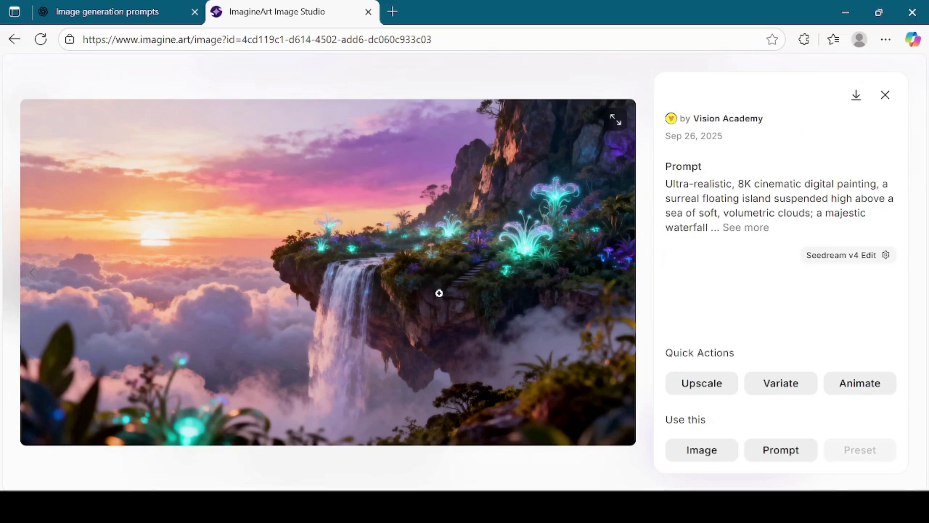
pyautogui.click(857, 99)
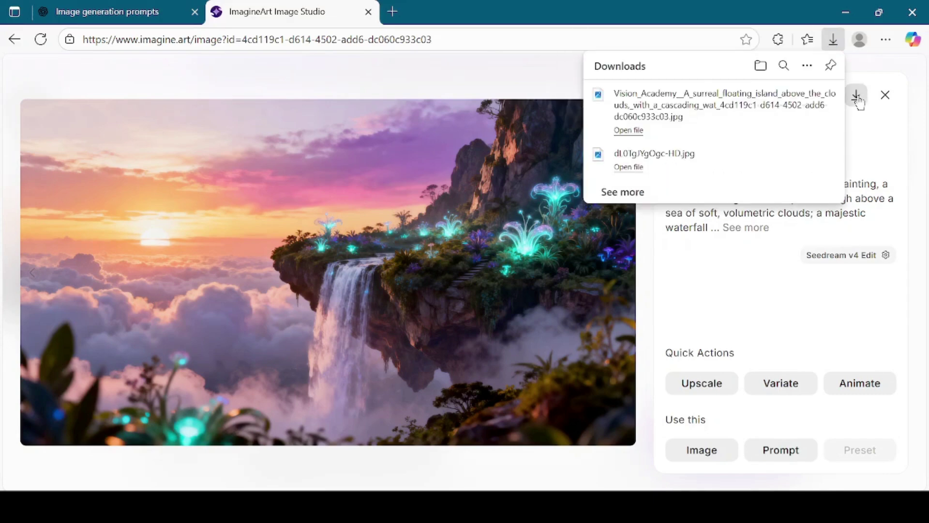
pyautogui.click(885, 95)
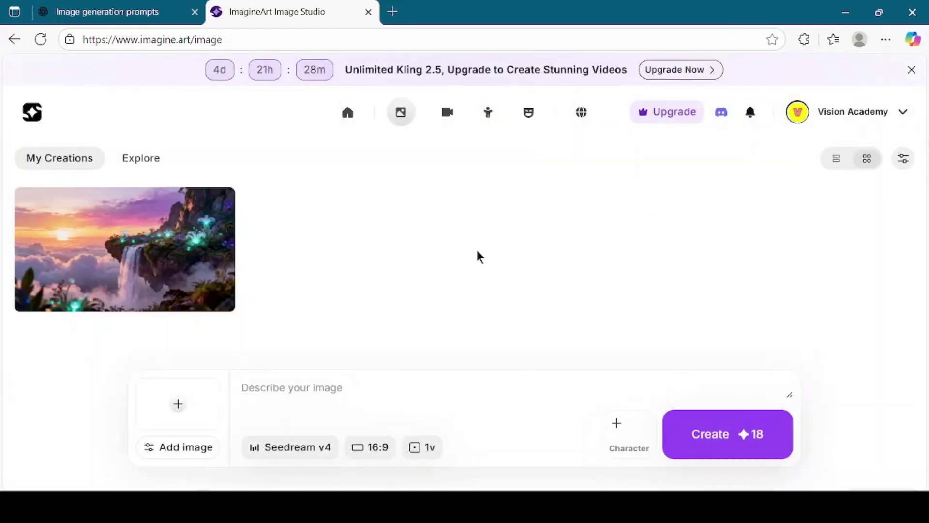
# Step: Copy ChatGPT's Prompt 2, the neon cyberpunk city, into ImagineArt's description
pyautogui.click(147, 15)
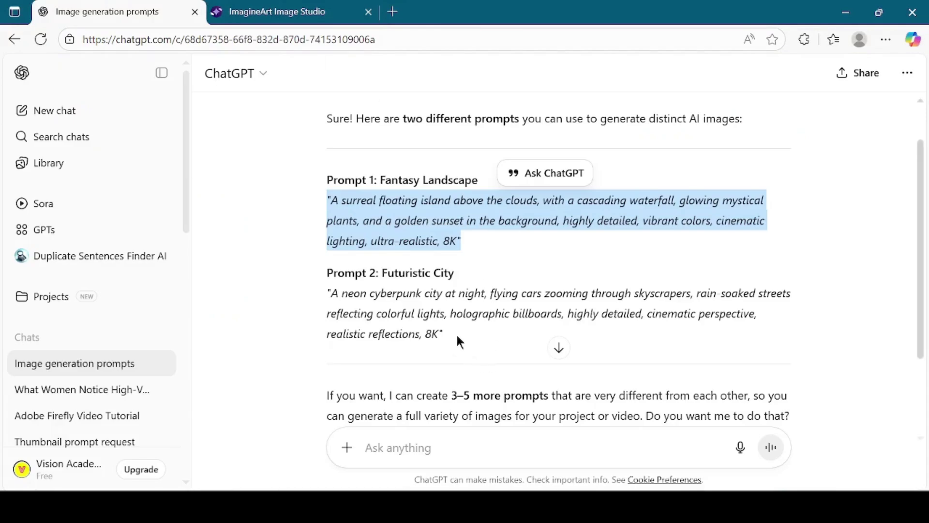
pyautogui.moveTo(457, 334); pyautogui.dragTo(323, 287)
pyautogui.hotkey('ctrl', 'c')
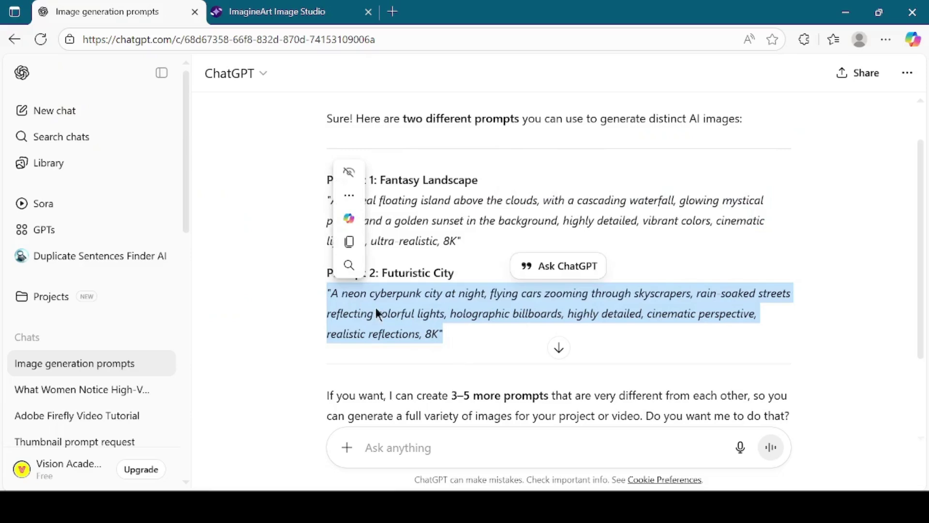
pyautogui.rightClick(375, 307)
pyautogui.click(464, 106)
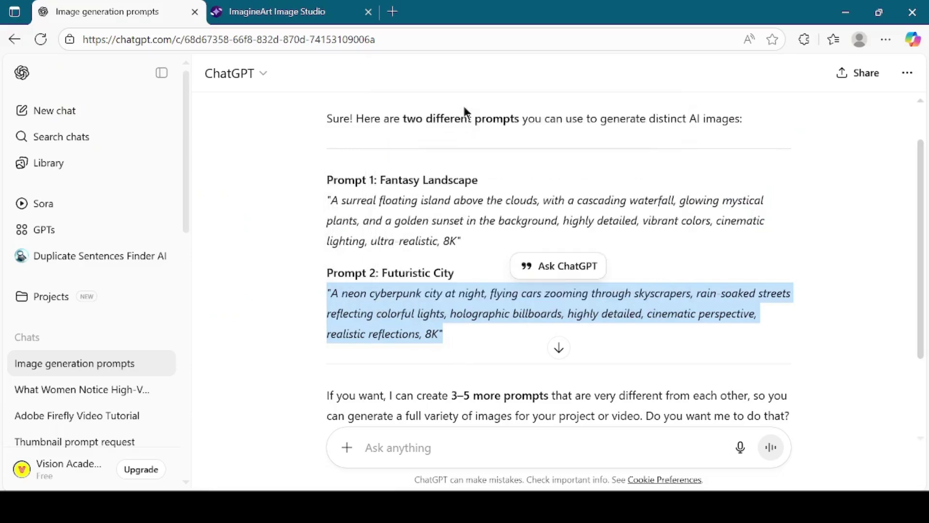
pyautogui.click(305, 13)
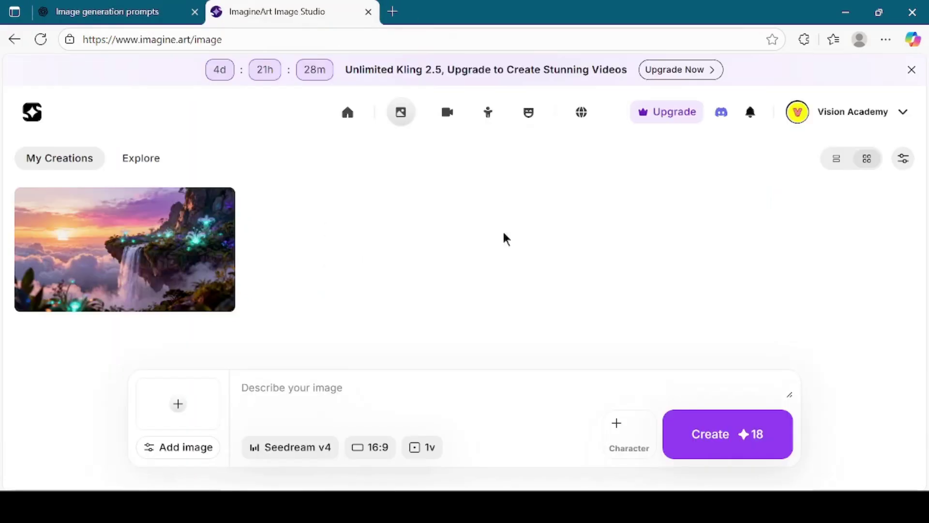
pyautogui.rightClick(382, 386)
pyautogui.moveTo(424, 320)
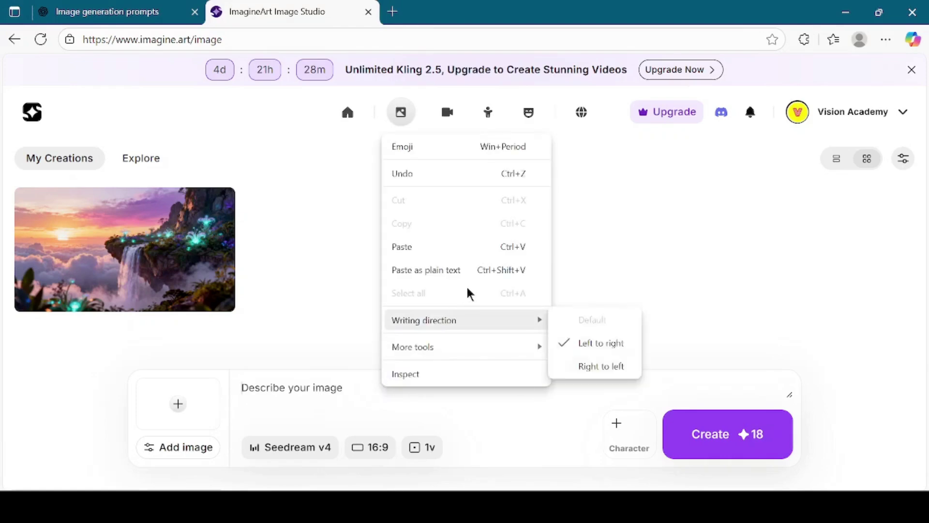
pyautogui.click(466, 246)
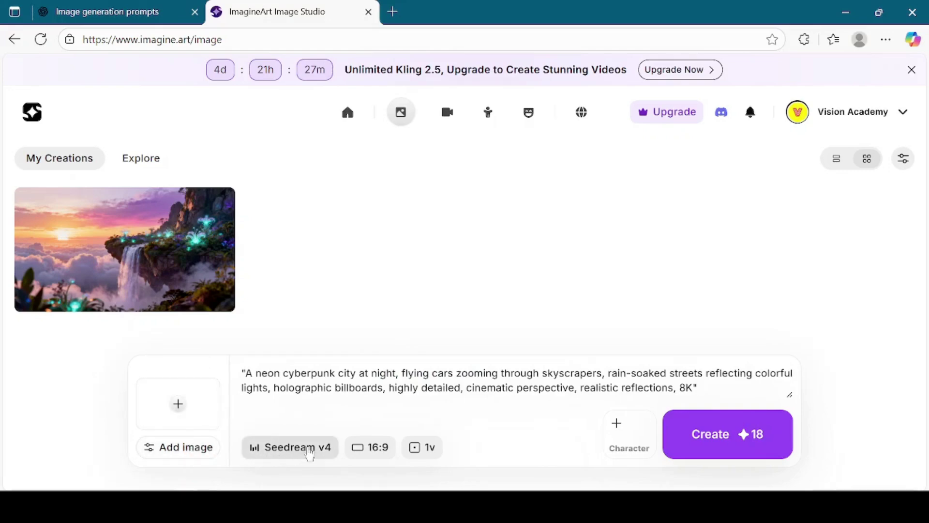
# Step: Confirm a single 16:9 variation and generate the cyberpunk city image
pyautogui.click(363, 447)
pyautogui.click(418, 448)
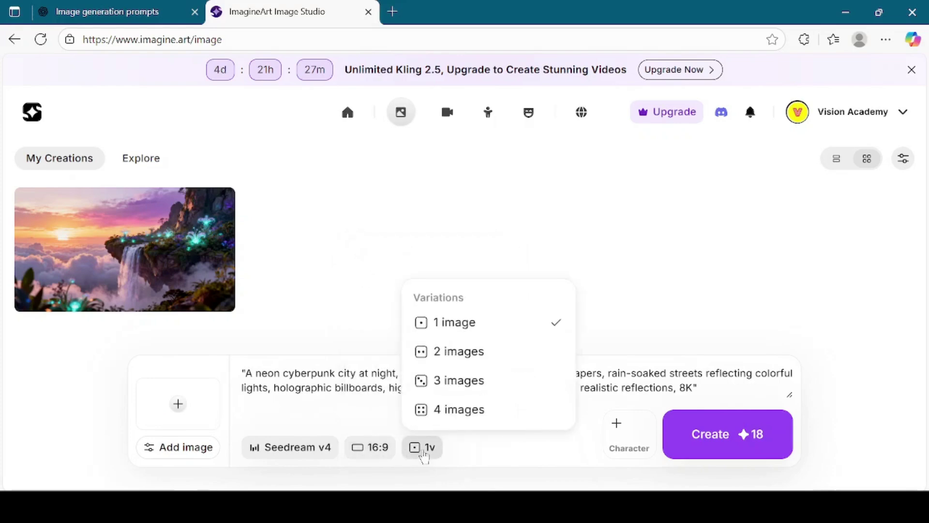
pyautogui.click(471, 436)
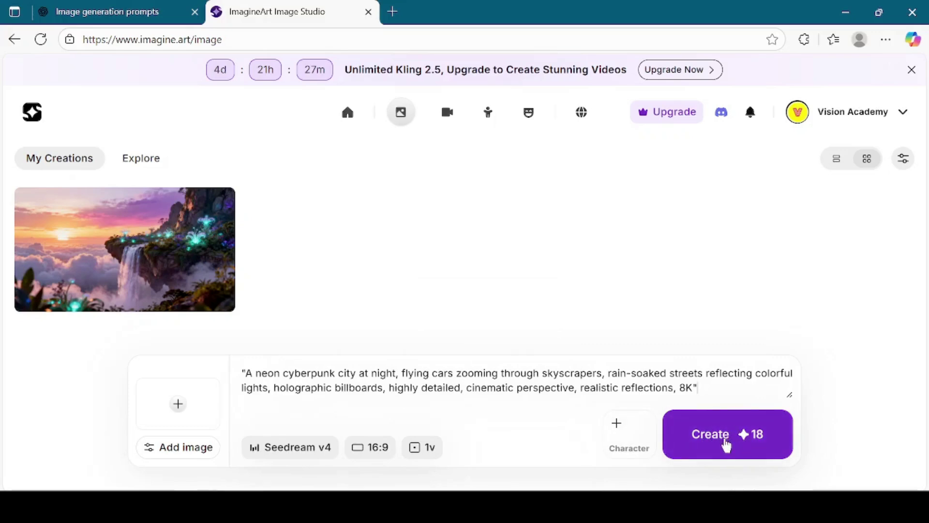
pyautogui.click(726, 445)
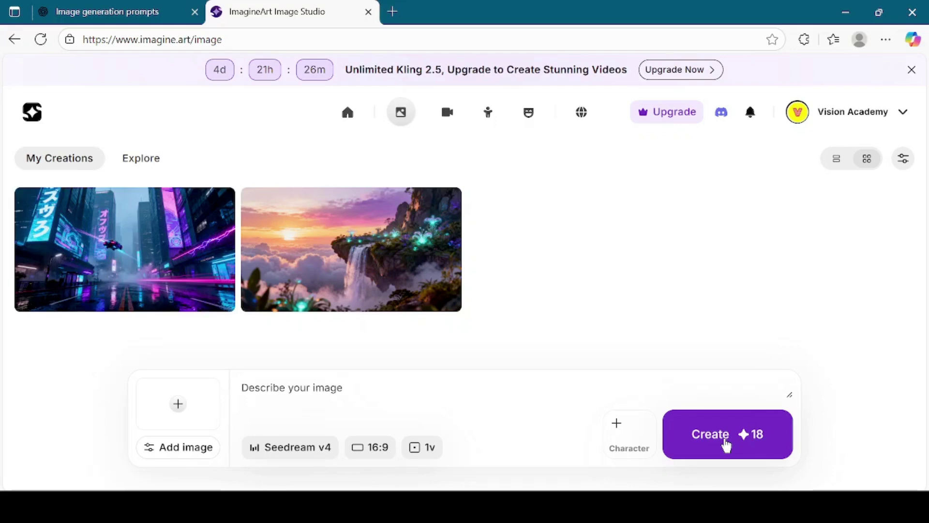
# Step: Download the neon cyberpunk city image as a JPG and close the viewer
pyautogui.moveTo(124, 249)
pyautogui.click(140, 269)
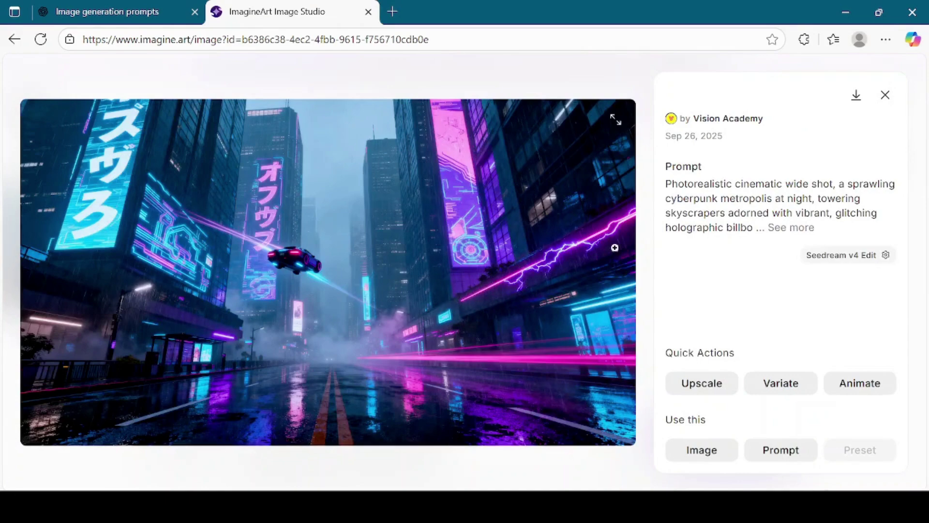
pyautogui.click(856, 97)
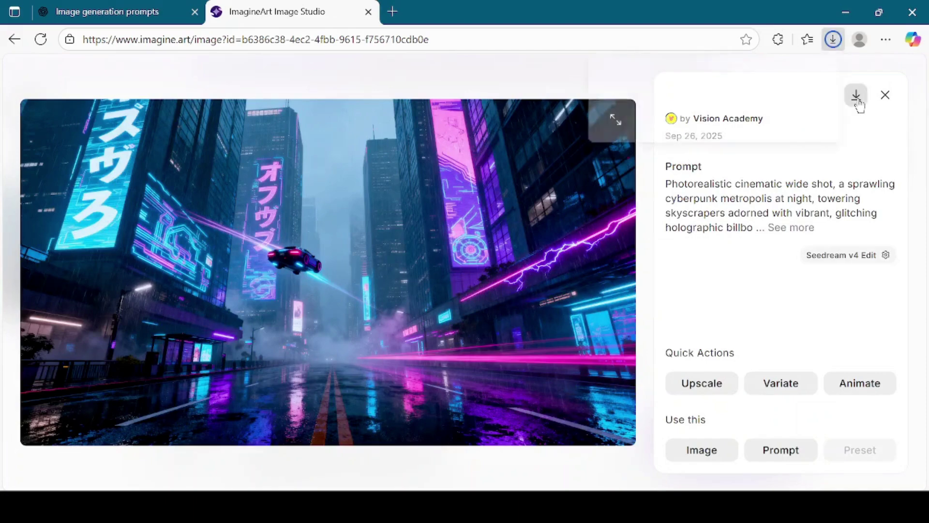
pyautogui.click(887, 97)
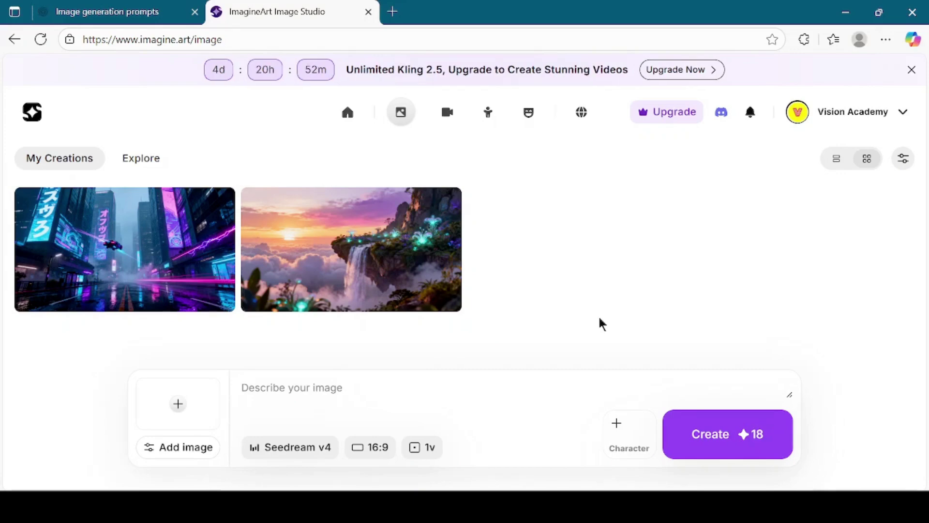
# Step: Open ImagineArt's Video Studio and look over the Duration options
pyautogui.click(449, 124)
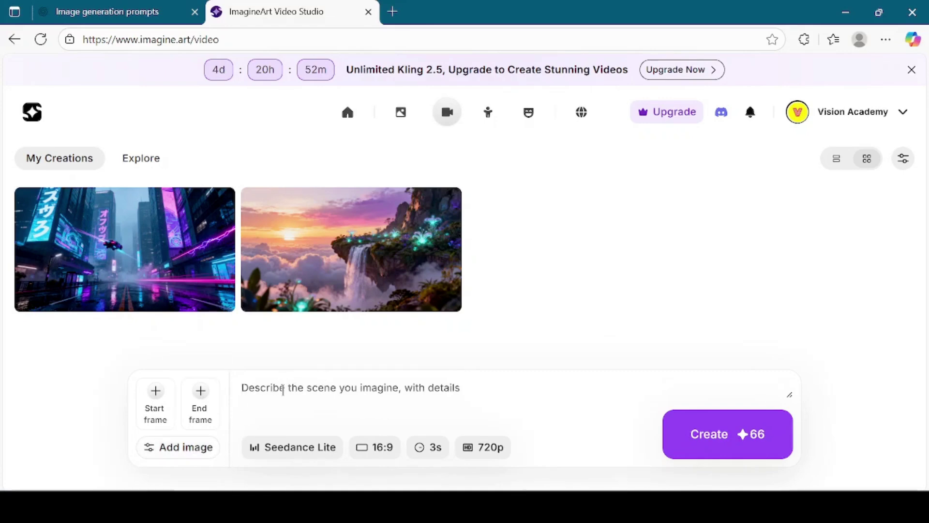
pyautogui.click(378, 447)
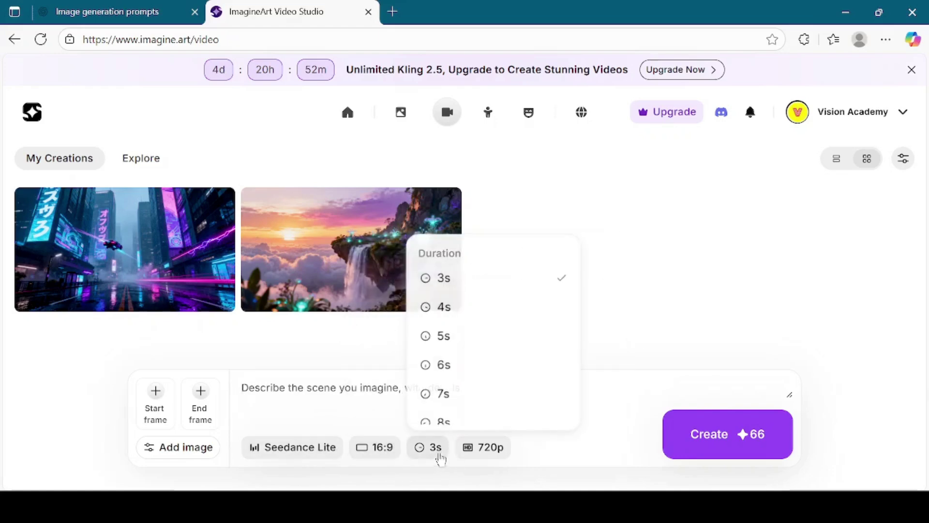
pyautogui.moveTo(429, 447)
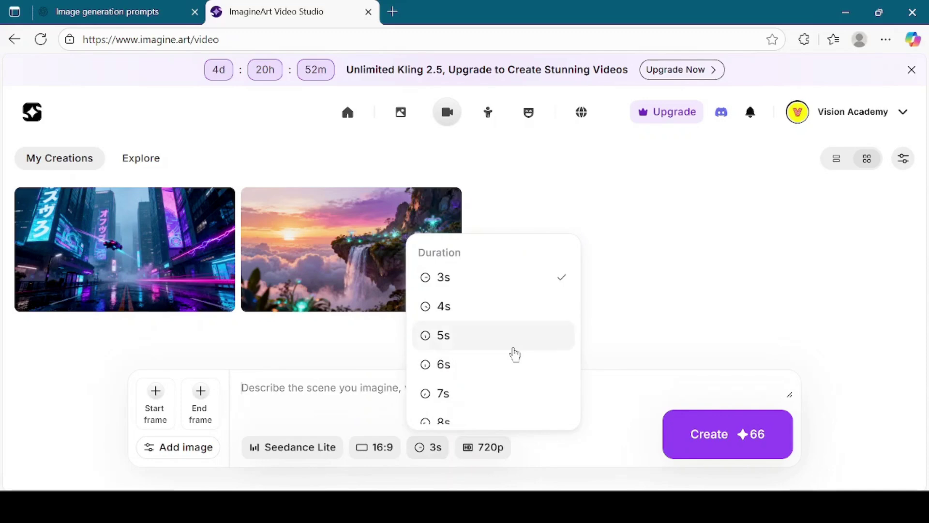
pyautogui.scroll(-3, 513, 353)
pyautogui.scroll(-1, 504, 365)
pyautogui.scroll(-1, 475, 396)
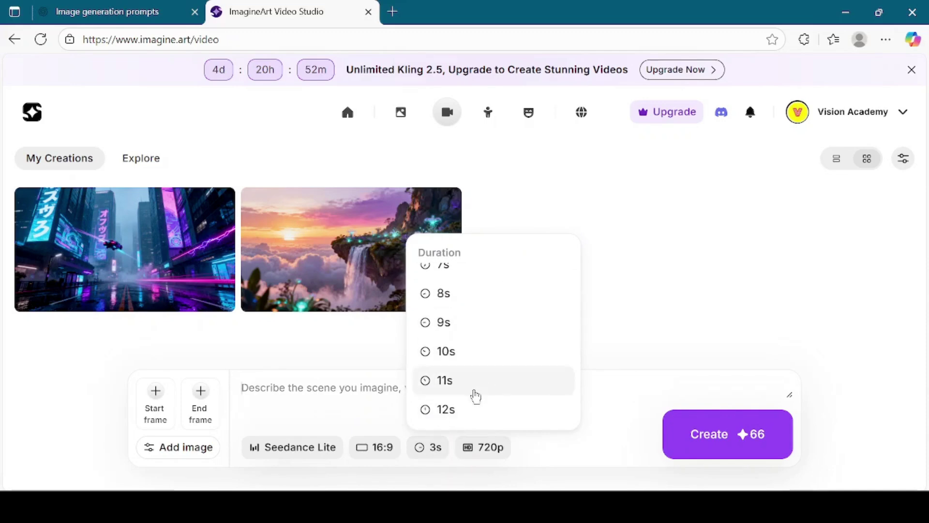